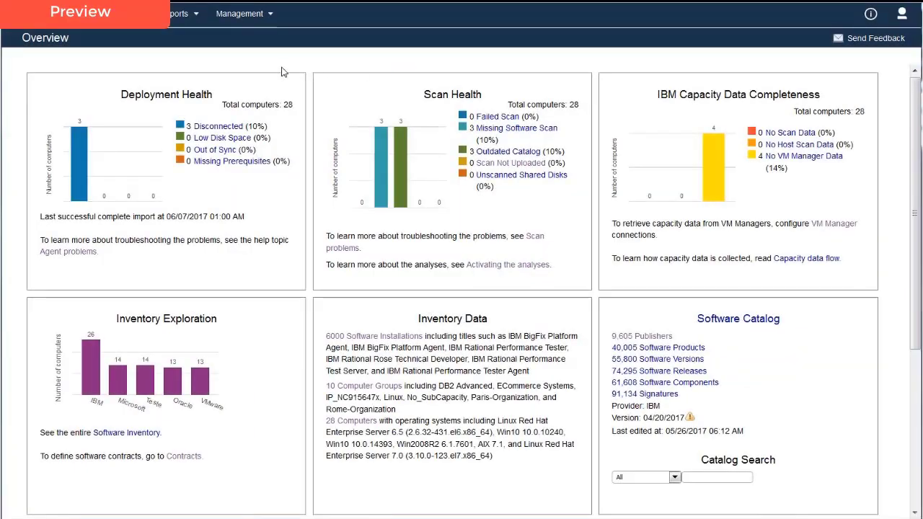
# - Open the Software Classification report and bring up its view configuration
pyautogui.click(173, 13)
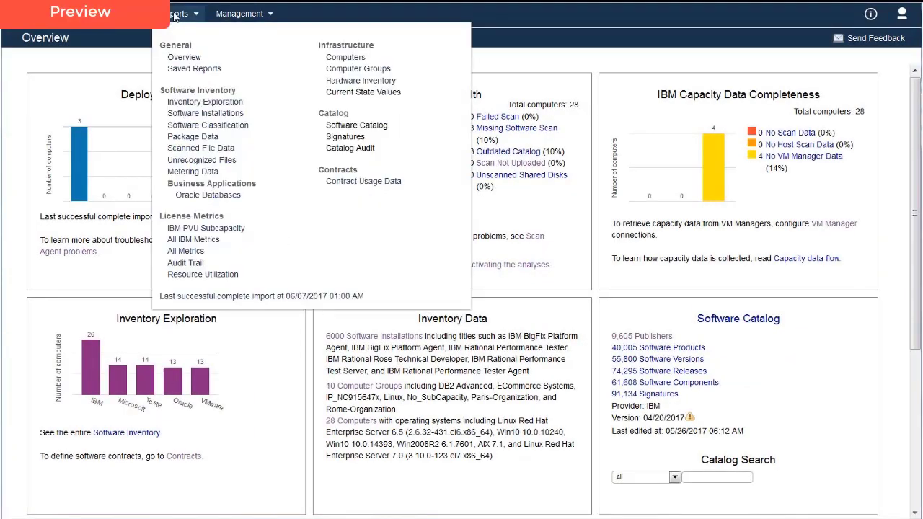
pyautogui.click(181, 128)
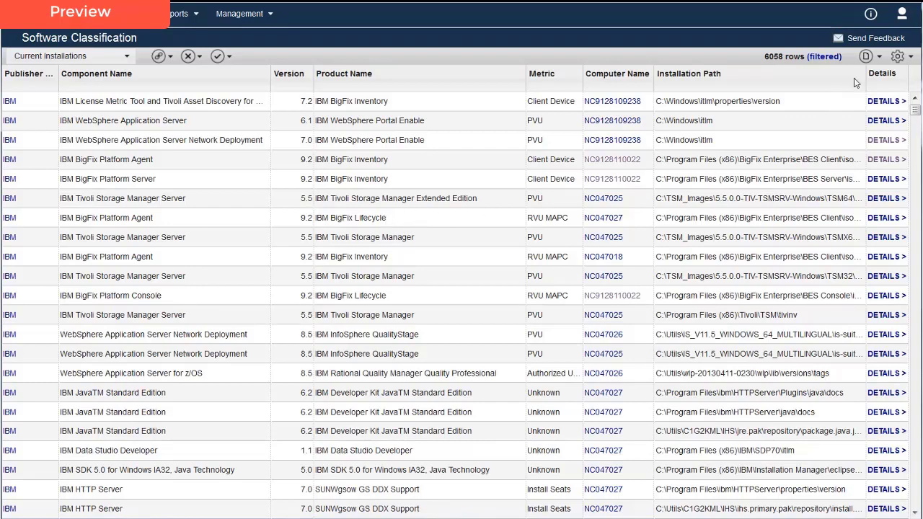
pyautogui.click(899, 58)
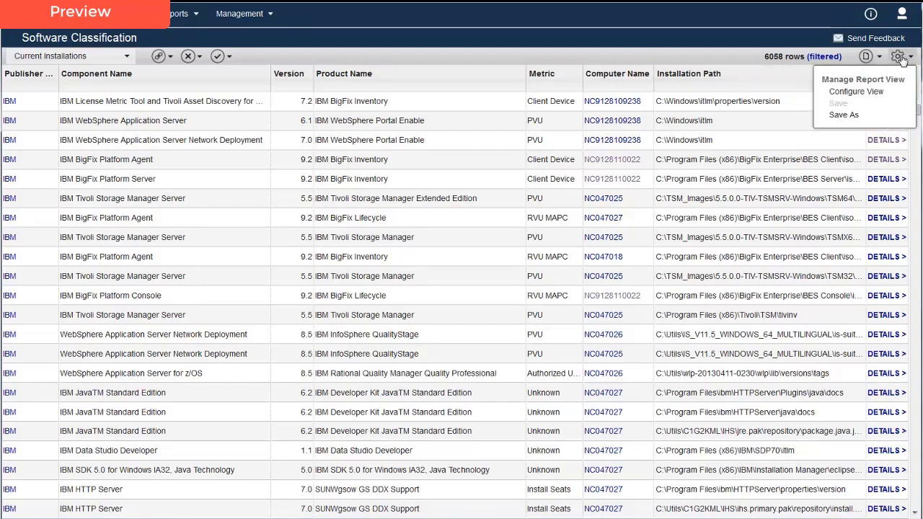
pyautogui.click(856, 92)
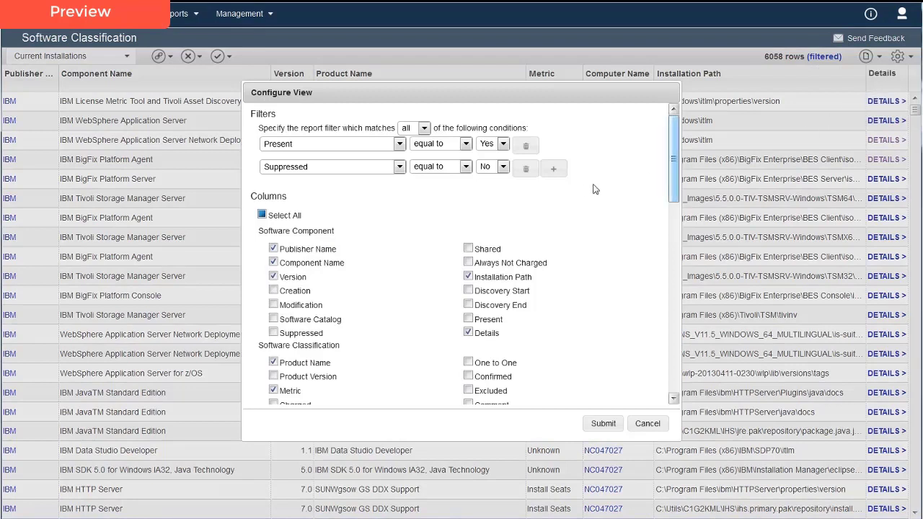
# - Add a report filter condition where Component Name contains "IBM DB2 Advanced Enterprise Server Edition"
pyautogui.click(554, 171)
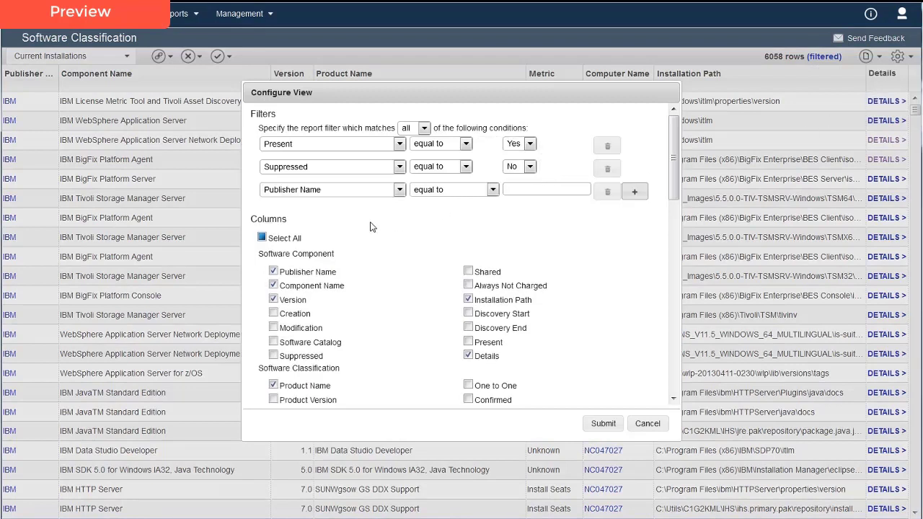
pyautogui.click(401, 195)
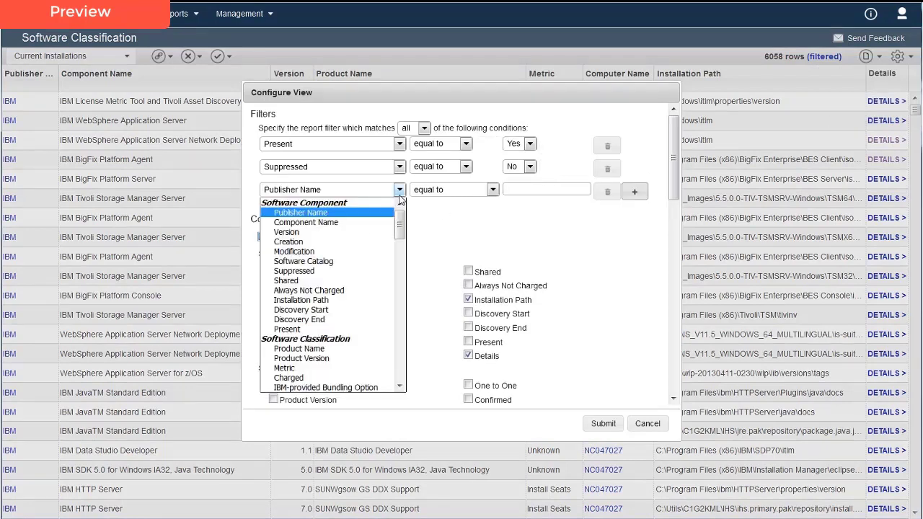
pyautogui.click(336, 222)
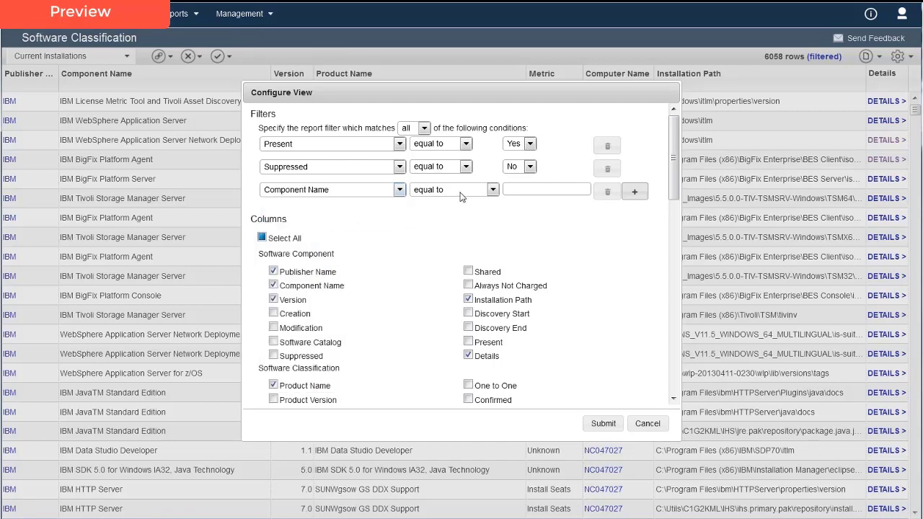
pyautogui.click(461, 193)
pyautogui.click(445, 221)
pyautogui.click(518, 191)
pyautogui.write('DB2 Enterprise Server Edition')
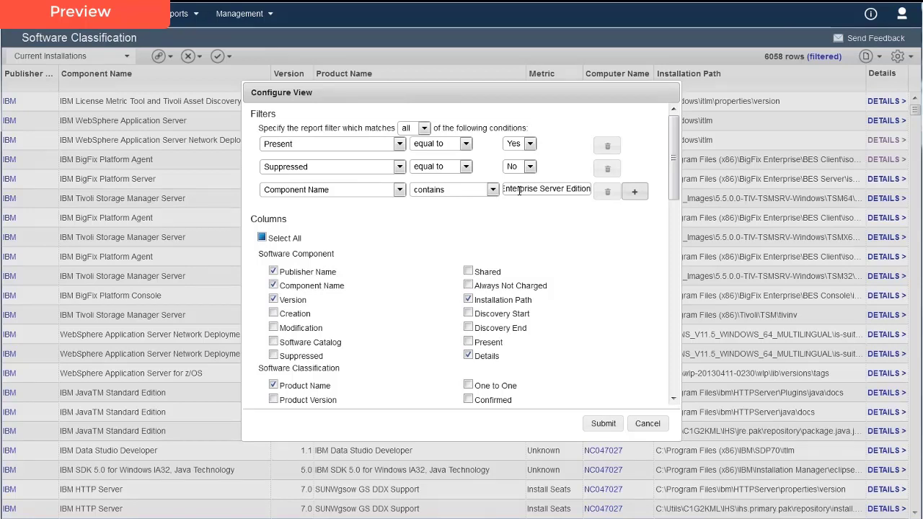
# - Add a second filter condition where Computer Name begins with "nc0401" and apply the filters to the report
pyautogui.click(635, 192)
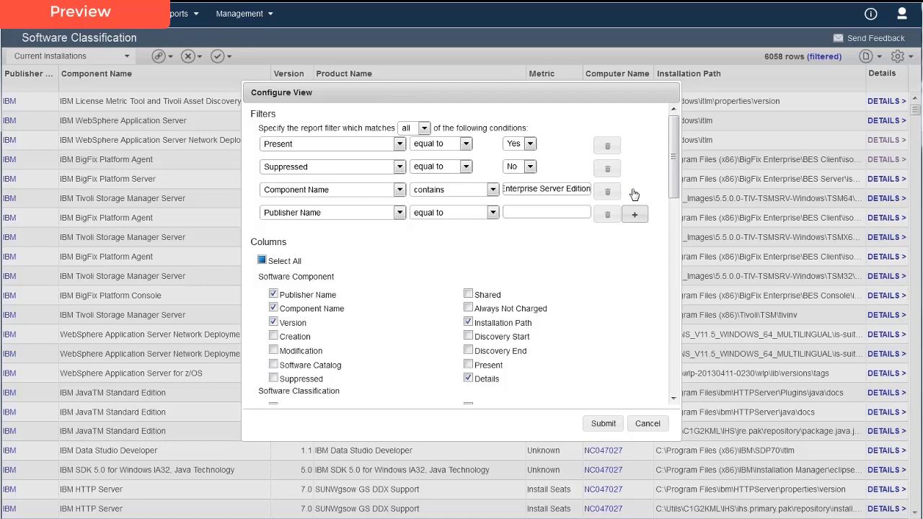
pyautogui.click(400, 215)
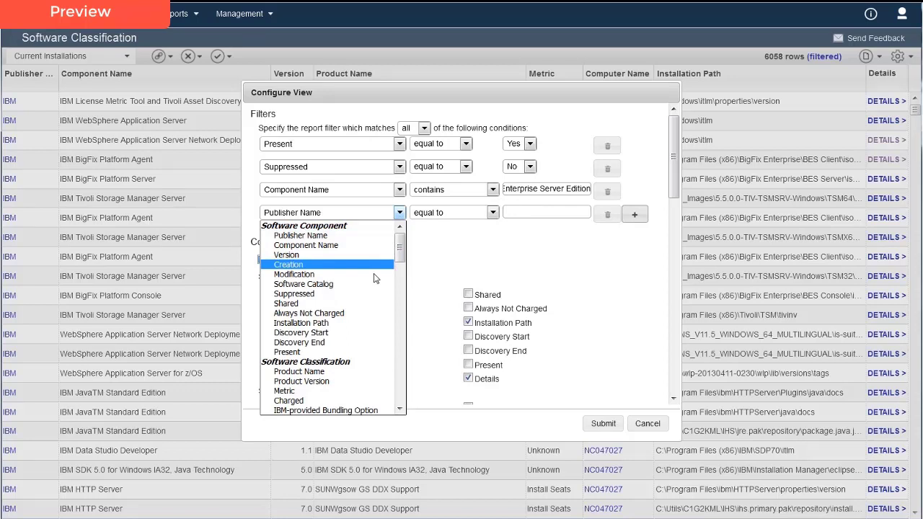
pyautogui.scroll(-4, 360, 303)
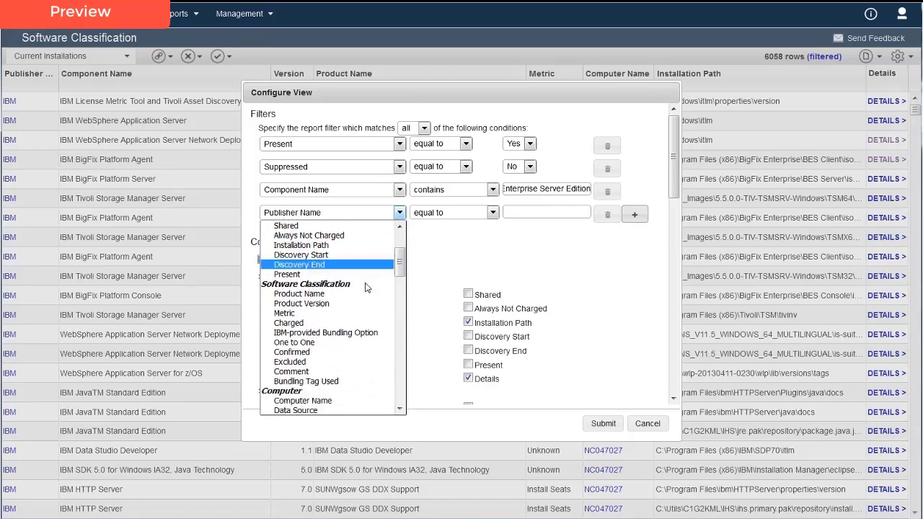
pyautogui.click(326, 369)
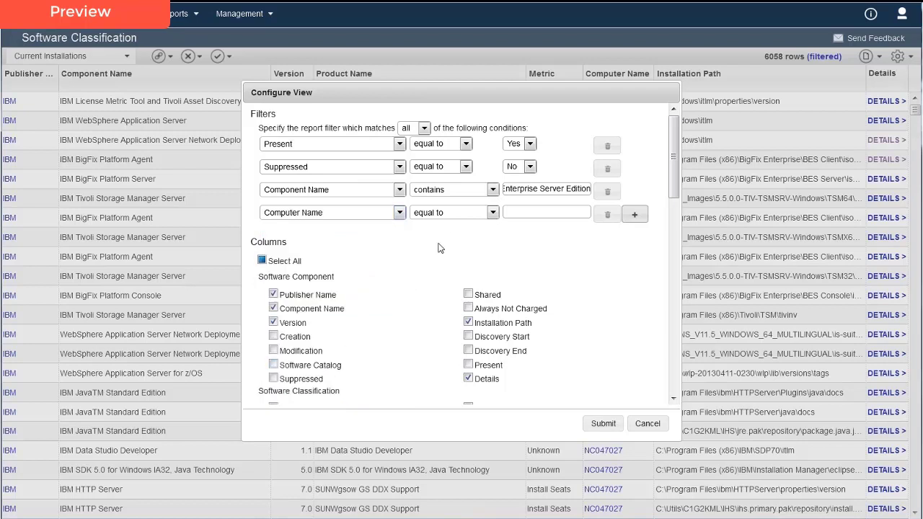
pyautogui.click(457, 218)
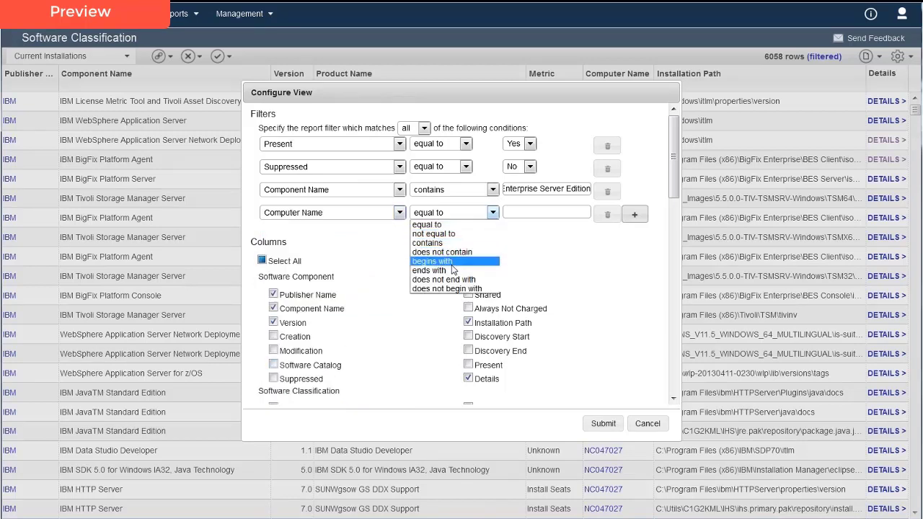
pyautogui.click(452, 261)
pyautogui.click(520, 214)
pyautogui.write('nc0401')
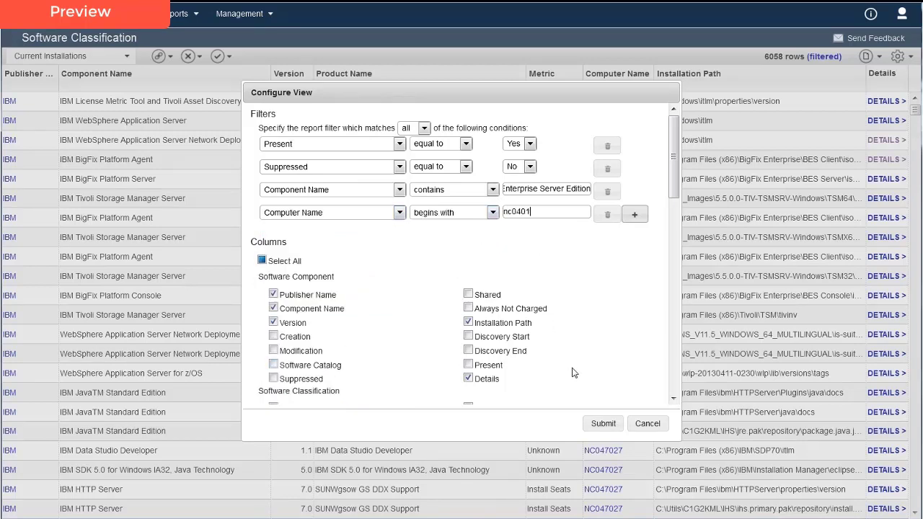
pyautogui.click(601, 423)
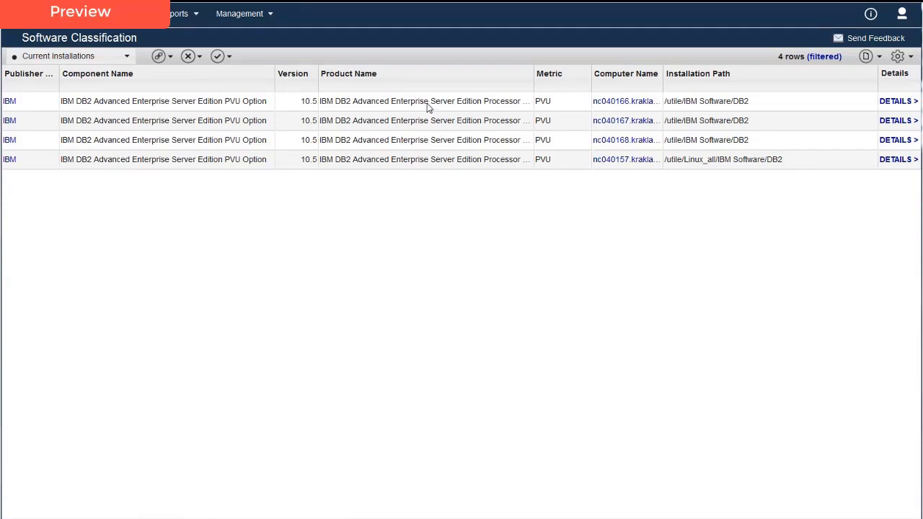
# - Assign all listed components to the DB2 Advanced Enterprise Server Edition Processor Value Unit 10.5 catalog product with the Authorized User metric, creating a custom rule
pyautogui.click(427, 105)
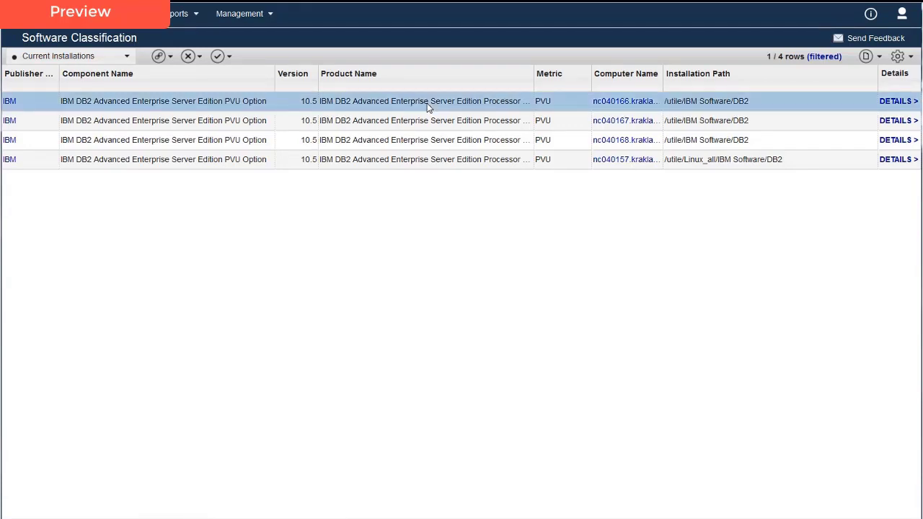
pyautogui.hotkey('ctrl', 'a')
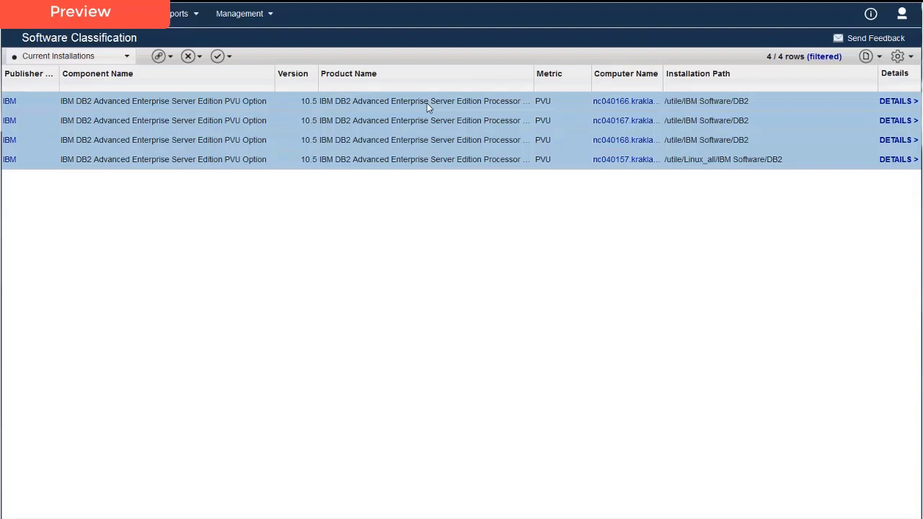
pyautogui.click(160, 57)
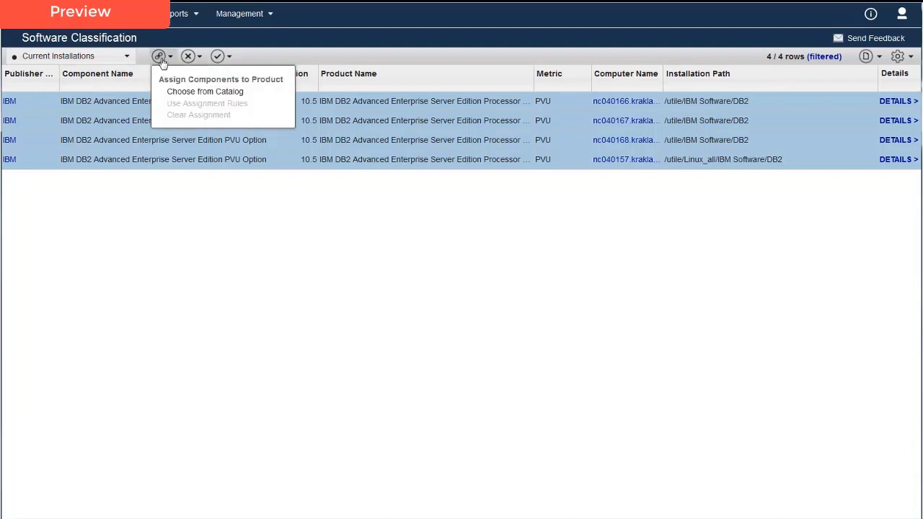
pyautogui.click(173, 93)
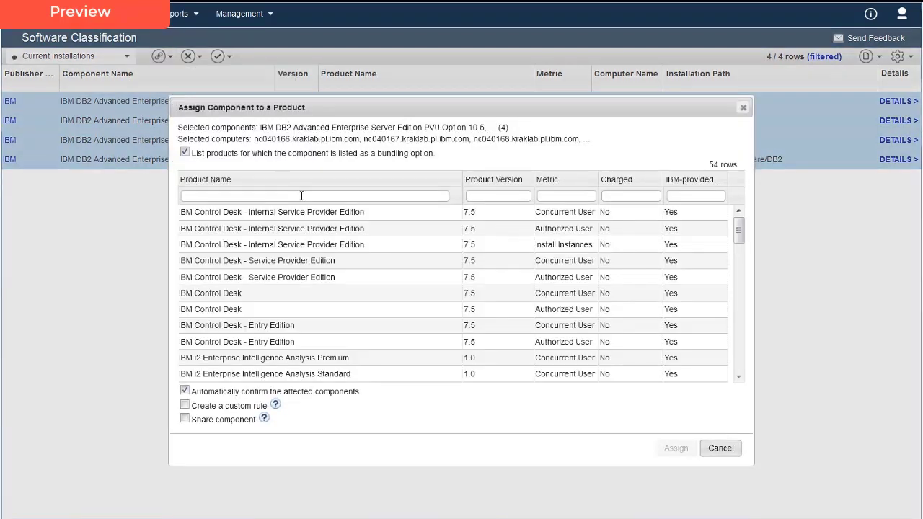
pyautogui.click(301, 196)
pyautogui.write('DB')
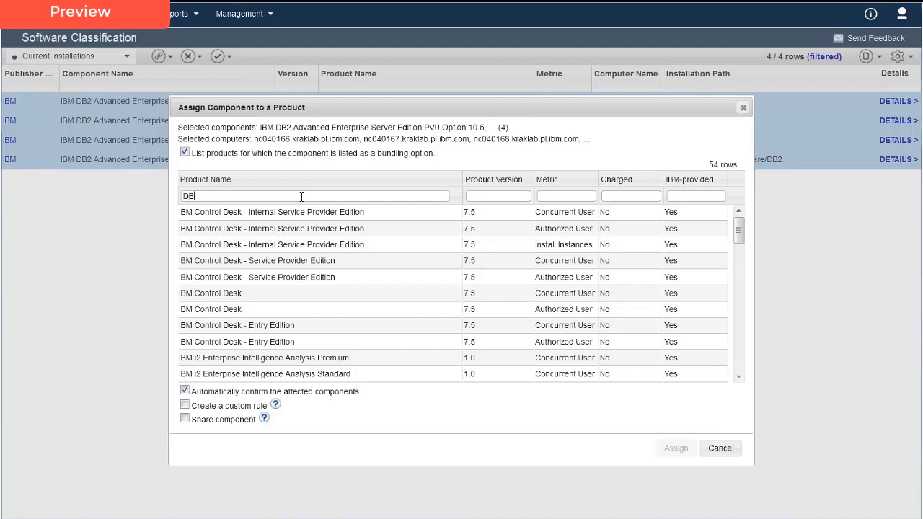
pyautogui.write('2')
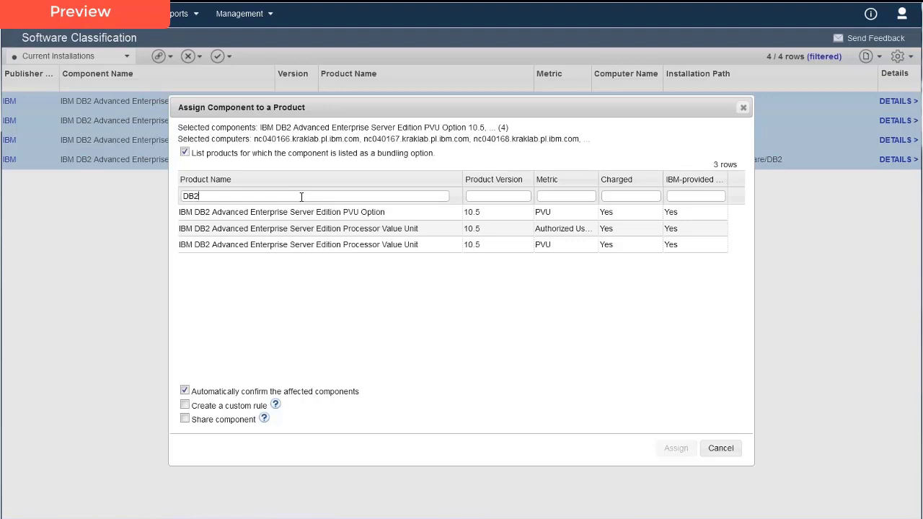
pyautogui.click(555, 233)
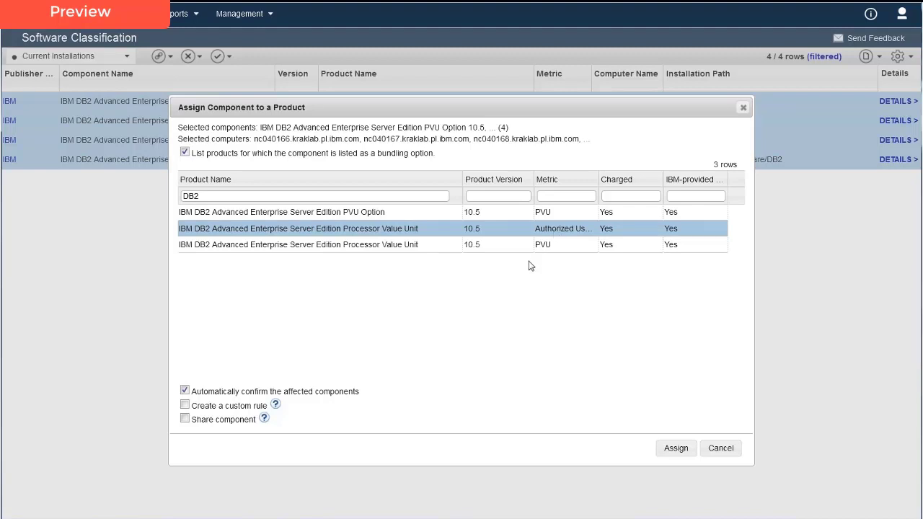
pyautogui.click(185, 406)
pyautogui.click(674, 448)
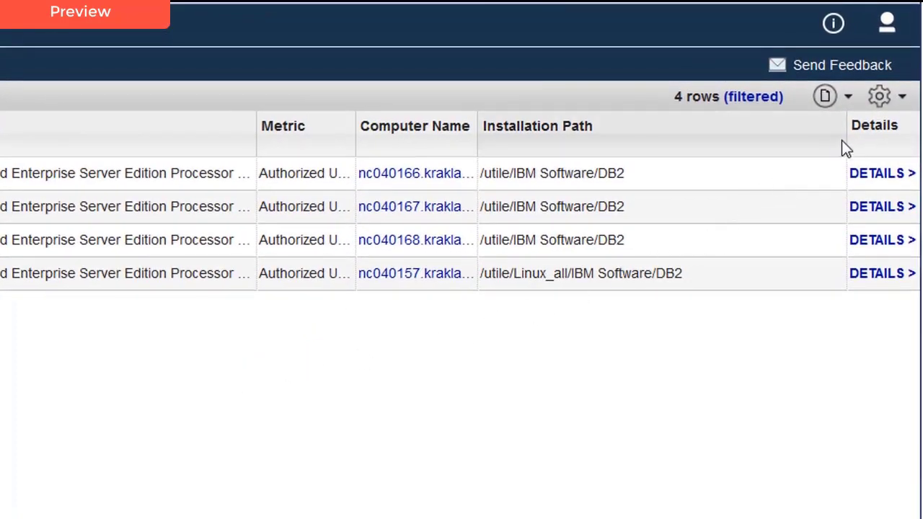
pyautogui.click(878, 97)
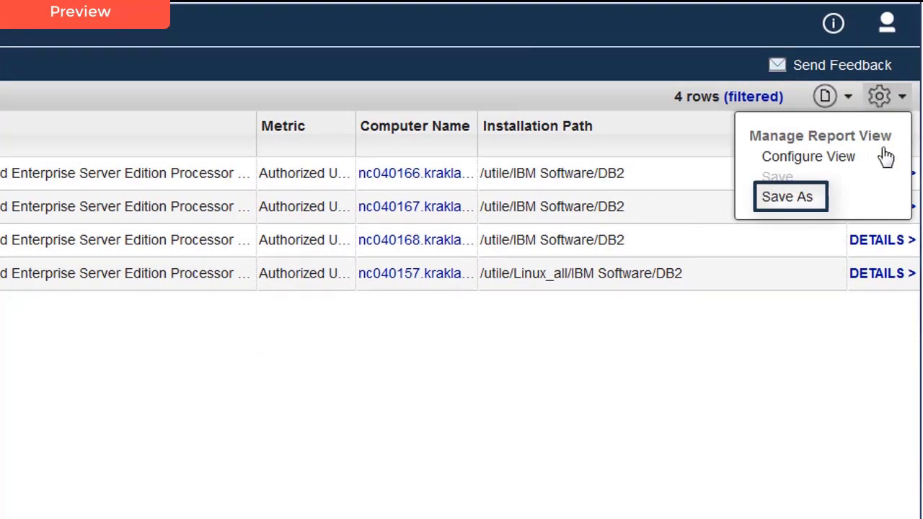
pyautogui.click(829, 206)
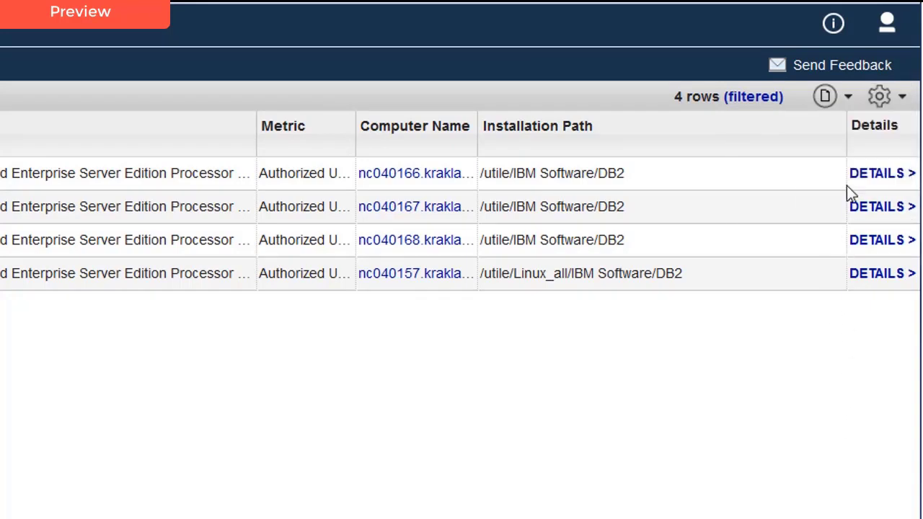
pyautogui.click(825, 97)
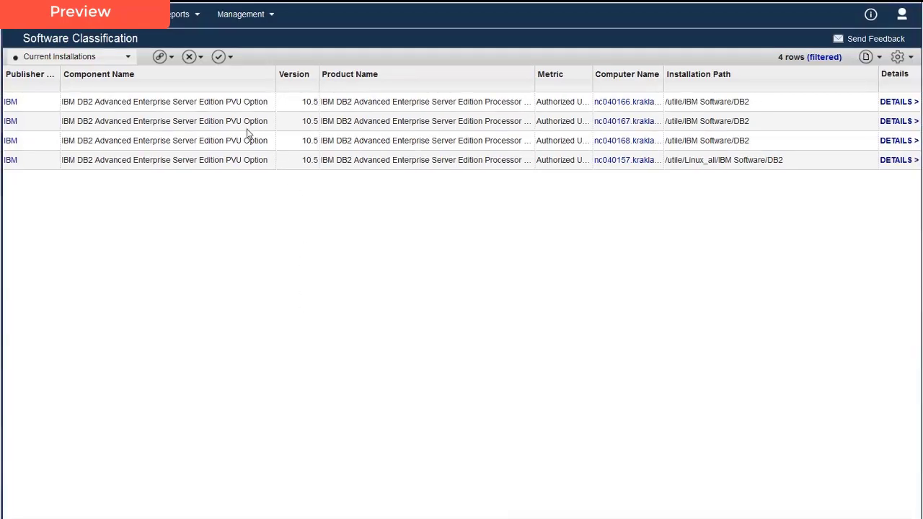
pyautogui.click(216, 101)
pyautogui.click(173, 57)
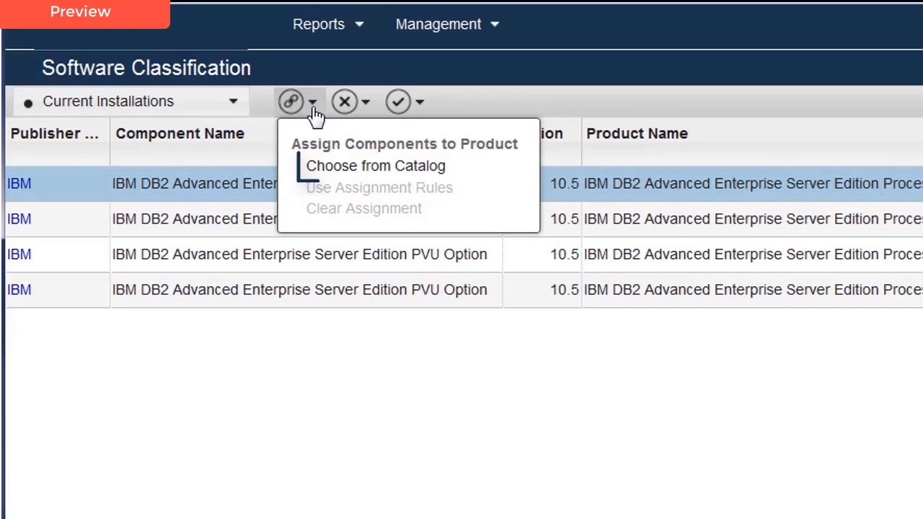
pyautogui.click(411, 108)
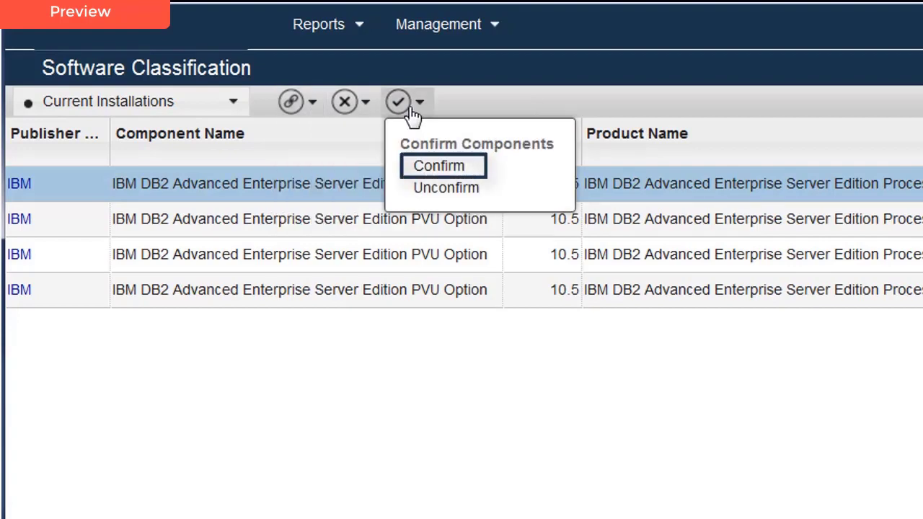
pyautogui.click(413, 116)
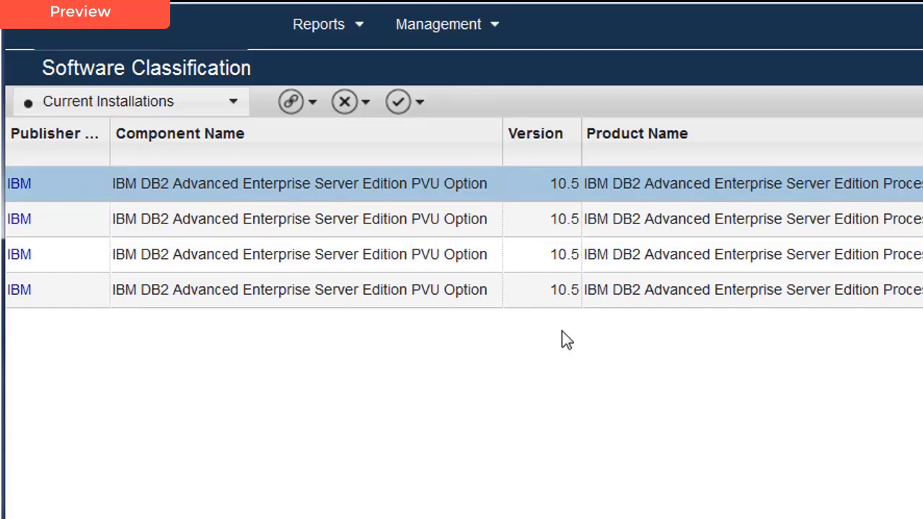
pyautogui.hotkey('ctrl', 'a')
pyautogui.click(303, 108)
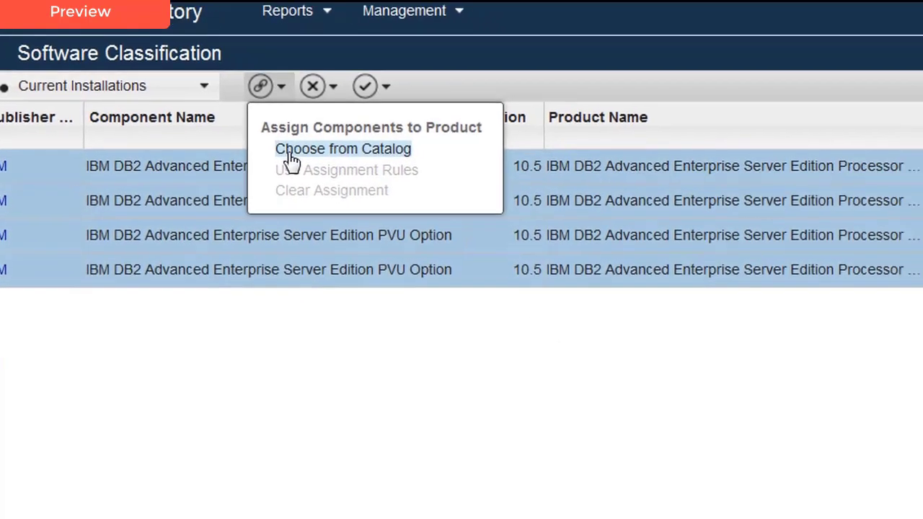
pyautogui.click(319, 168)
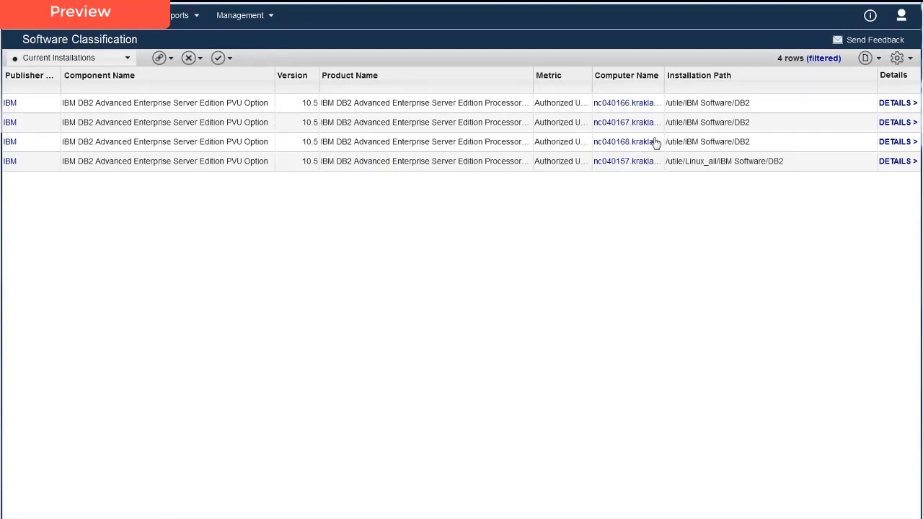
# - Change the Computer Name filter condition to begin with "tvt" and apply it to the report
pyautogui.click(819, 59)
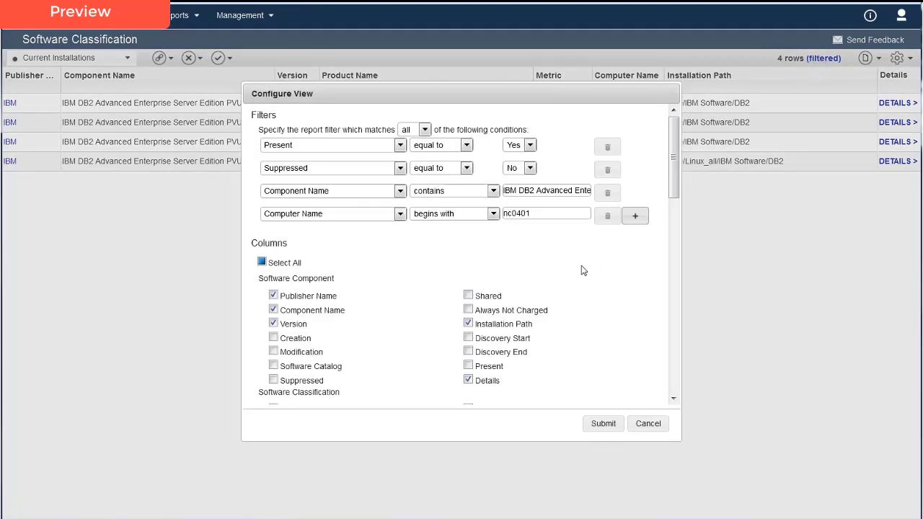
pyautogui.doubleClick(548, 212)
pyautogui.write('tvt')
pyautogui.click(603, 424)
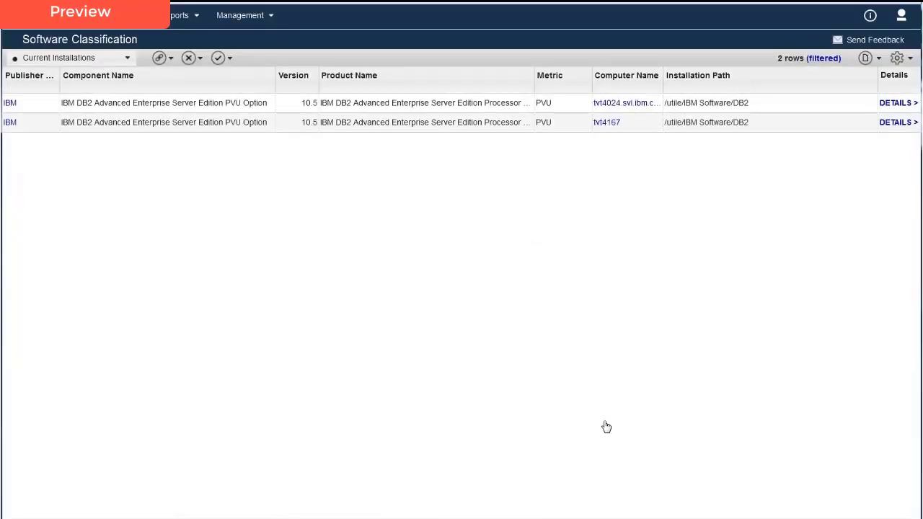
# - Exclude the product of all listed components from metric calculation with the comment "Components are not in production use"
pyautogui.click(443, 106)
pyautogui.hotkey('ctrl', 'a')
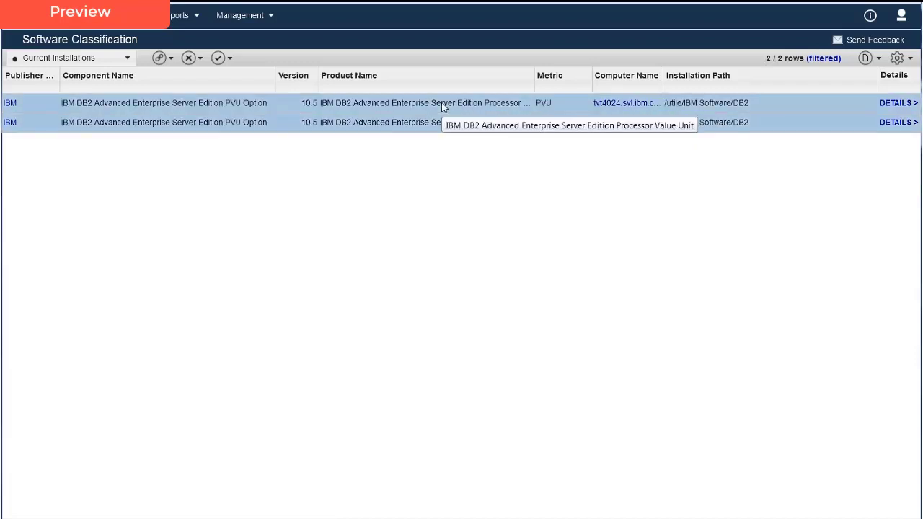
pyautogui.click(189, 59)
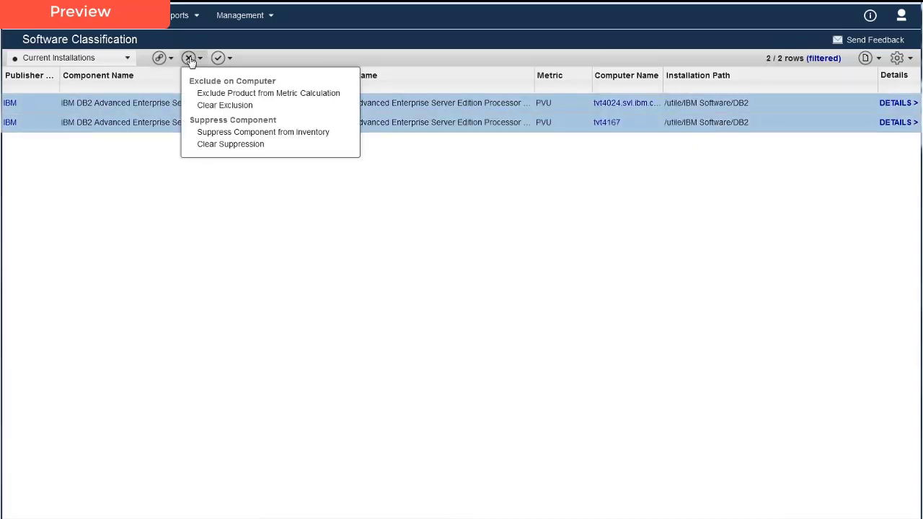
pyautogui.click(203, 95)
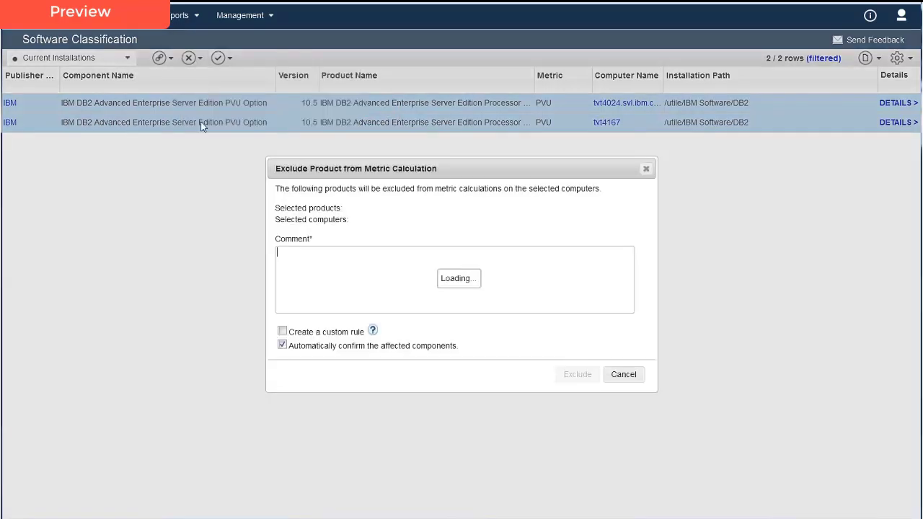
pyautogui.write('Components are not in production use')
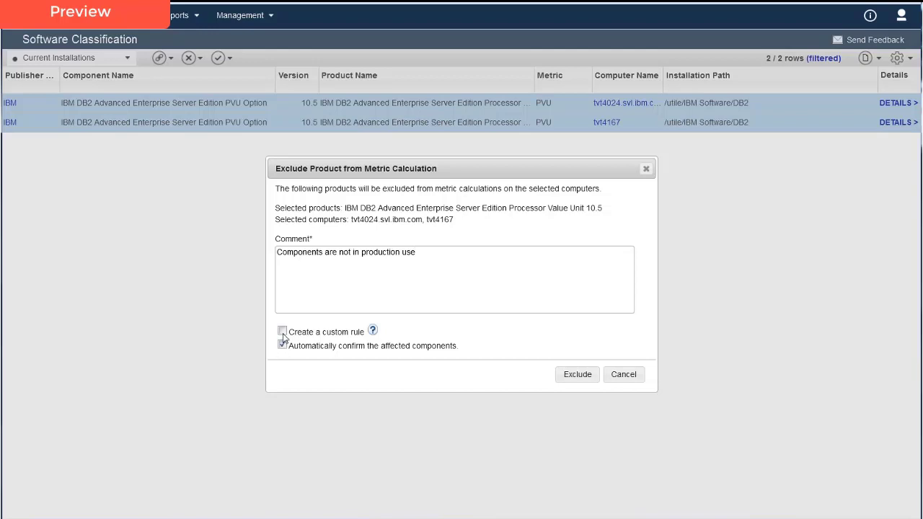
pyautogui.click(577, 375)
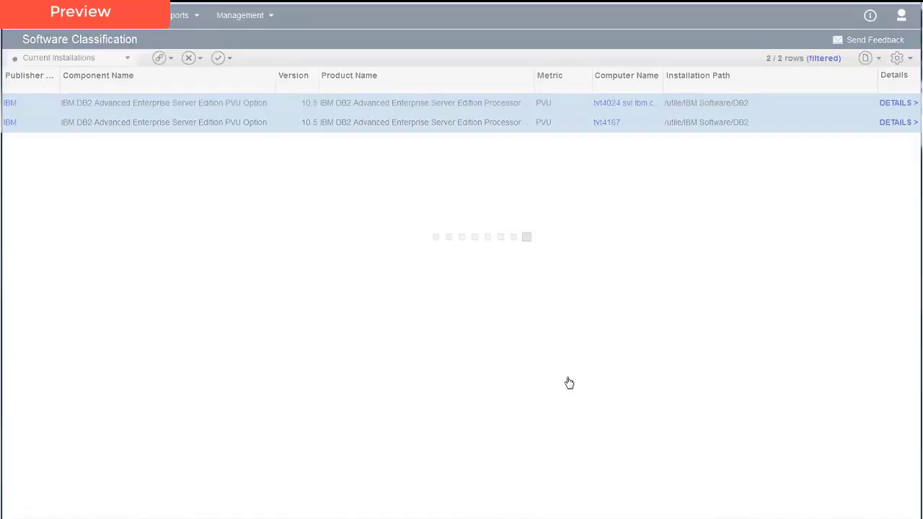